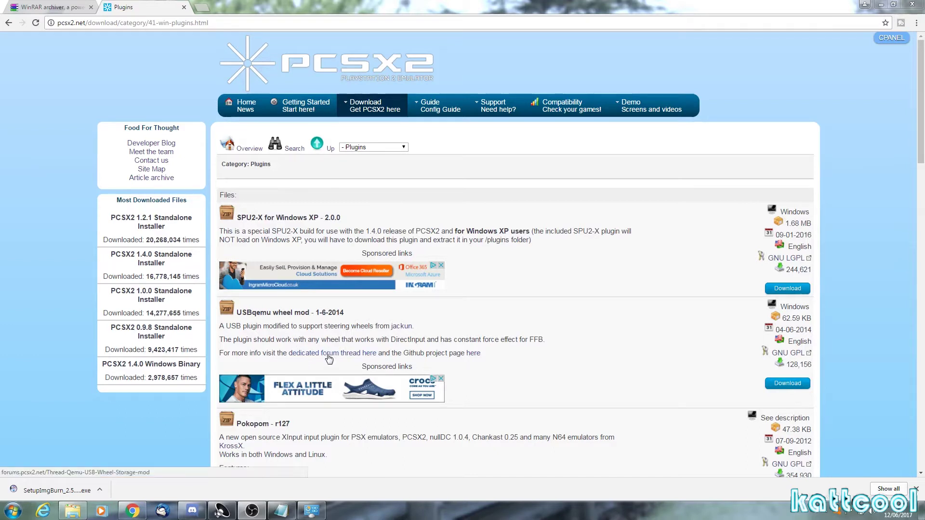
Download the USBqemu wheel mod archive and extract USBqemu-wheel.dll into the default USBqemu-wheel folder in Downloads.
{"action": "left_click", "coordinate": [796, 386]}
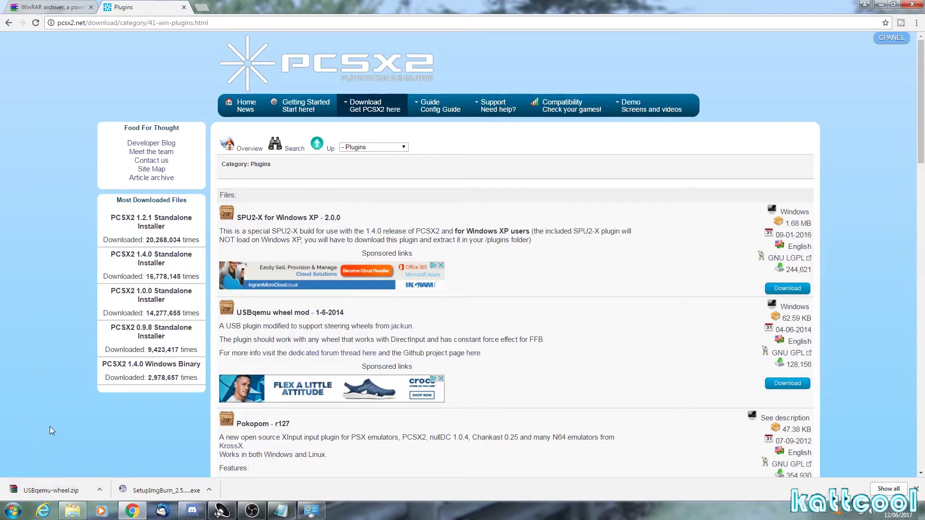
{"action": "left_click", "coordinate": [43, 492]}
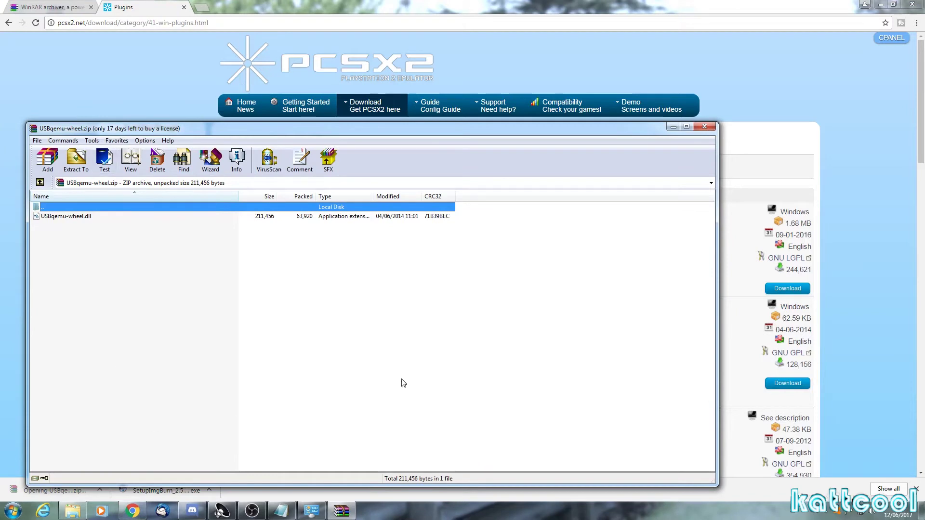
{"action": "left_click", "coordinate": [84, 218]}
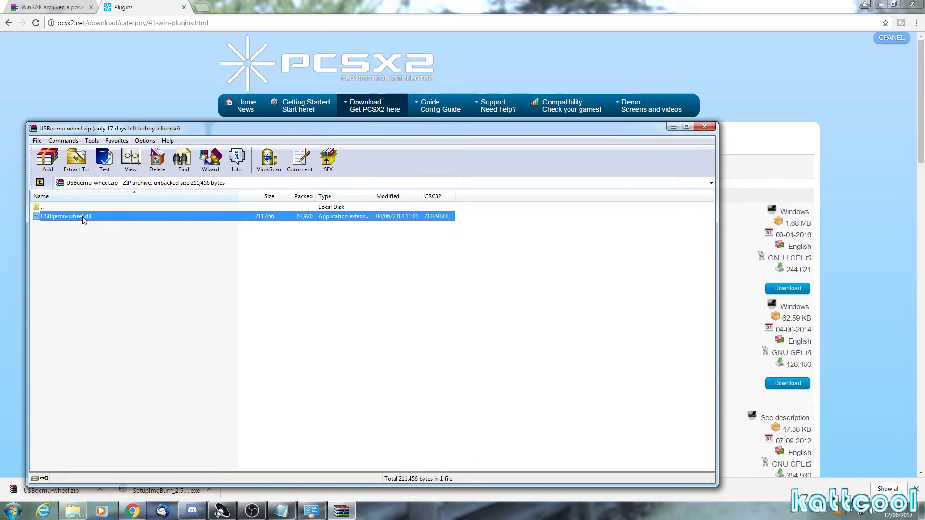
{"action": "left_click", "coordinate": [76, 159]}
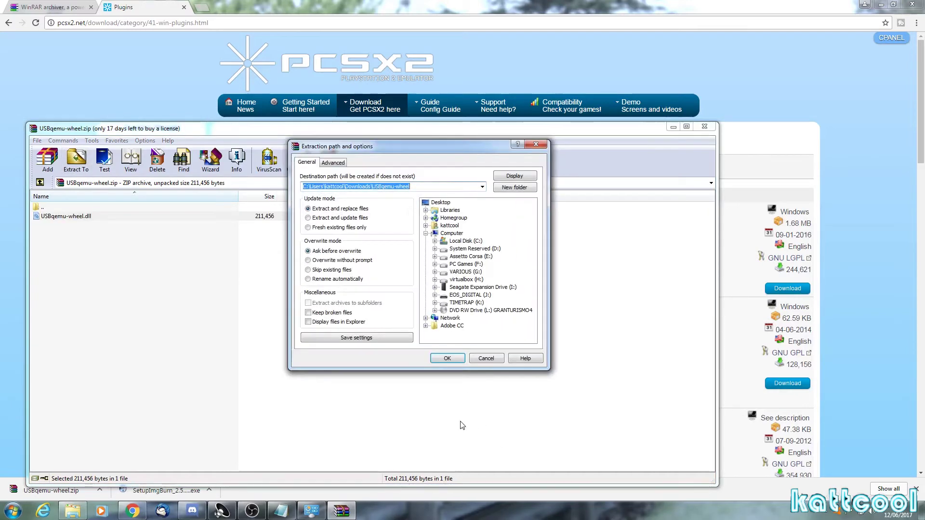
{"action": "left_click", "coordinate": [456, 360]}
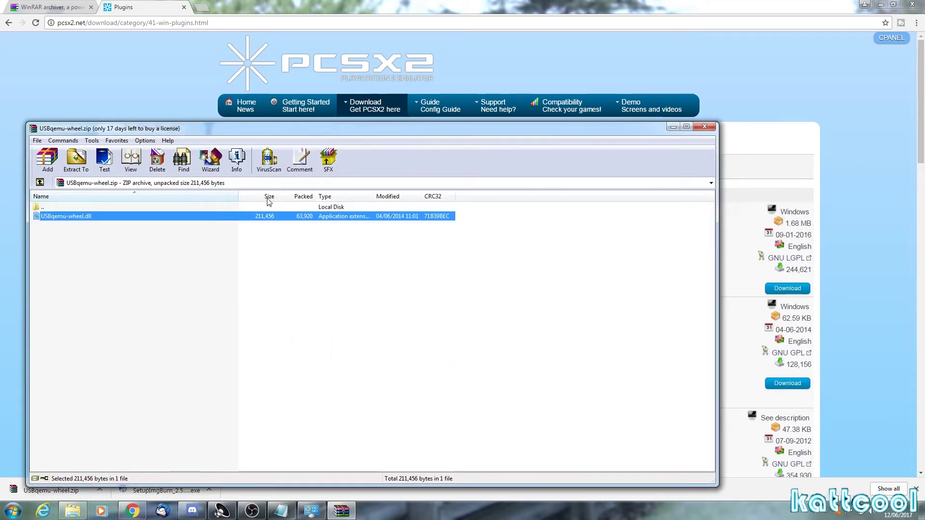
{"action": "left_click", "coordinate": [673, 126]}
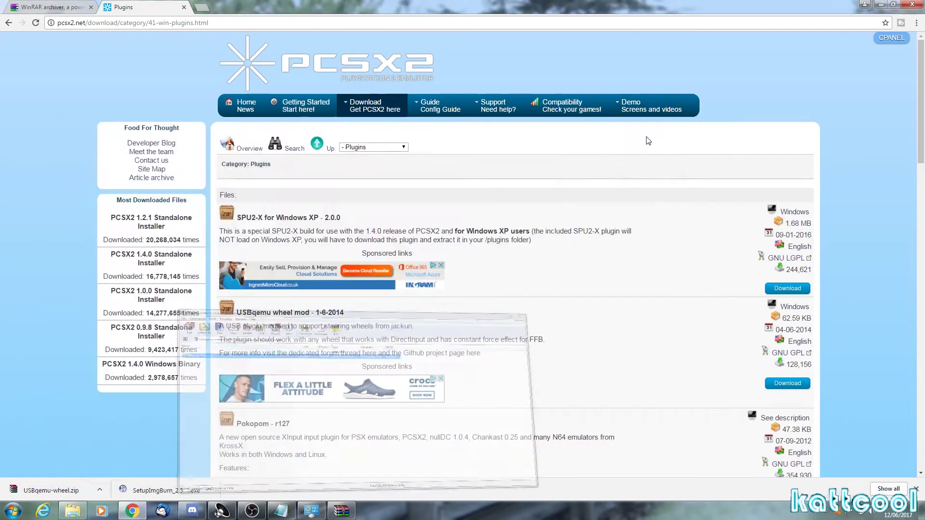
Copy USBqemu-wheel.dll from the extracted USBqemu-wheel folder in Downloads.
{"action": "left_click", "coordinate": [73, 512]}
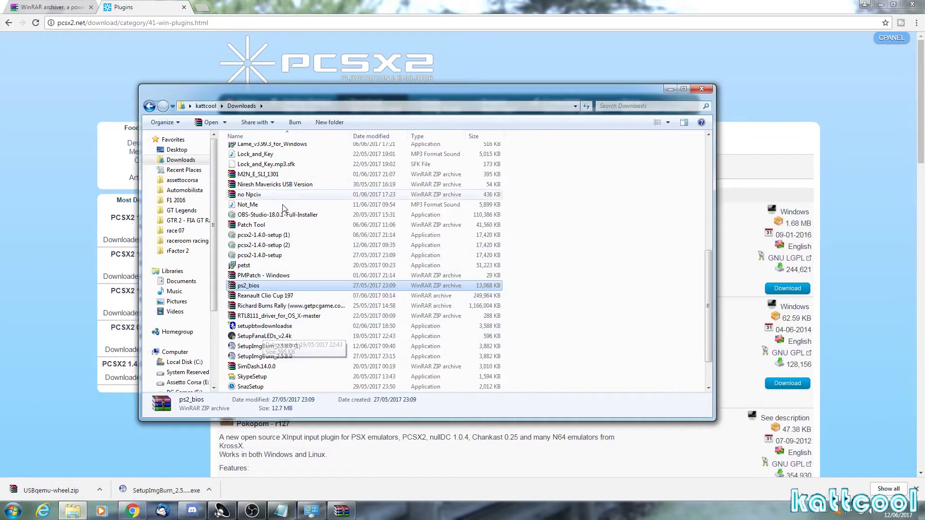
{"action": "scroll", "coordinate": [298, 337], "scroll_direction": "up", "scroll_amount": 7}
{"action": "scroll", "coordinate": [290, 203], "scroll_direction": "up", "scroll_amount": 7}
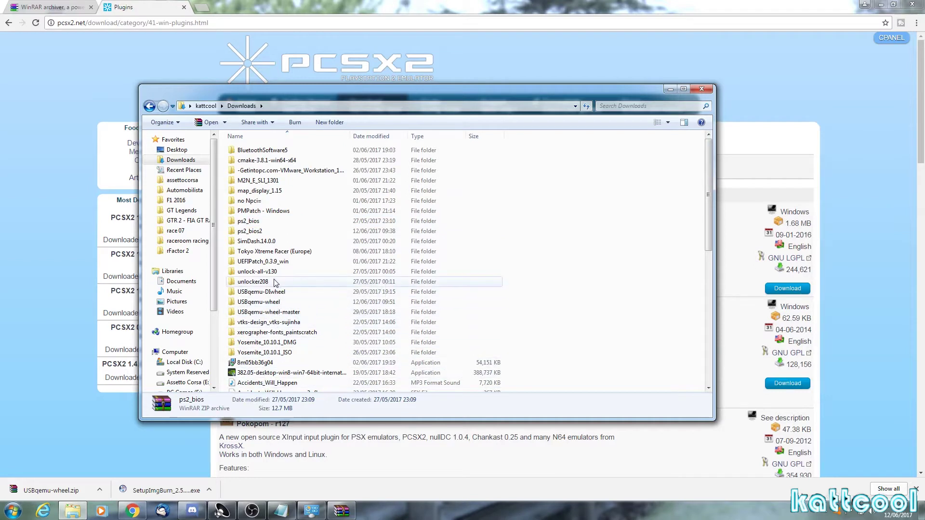
{"action": "double_click", "coordinate": [277, 302]}
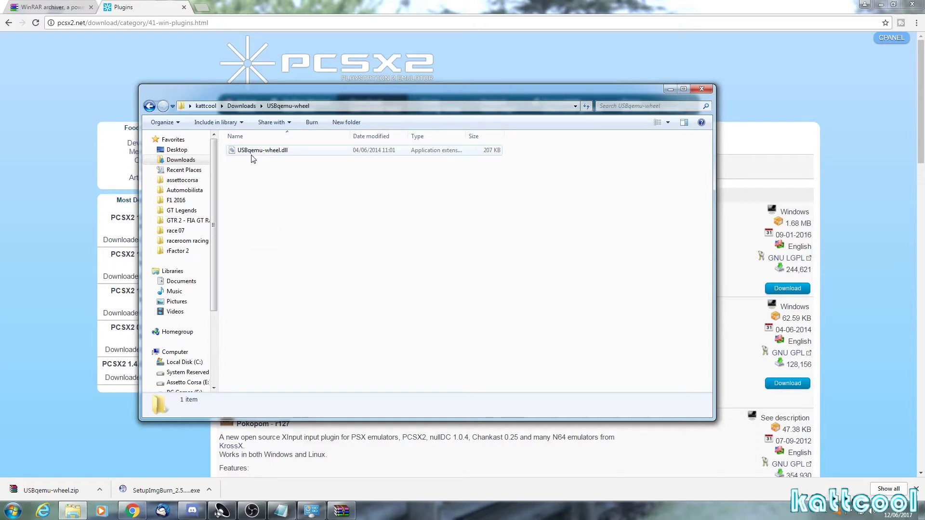
{"action": "left_click", "coordinate": [250, 151]}
{"action": "right_click", "coordinate": [251, 151]}
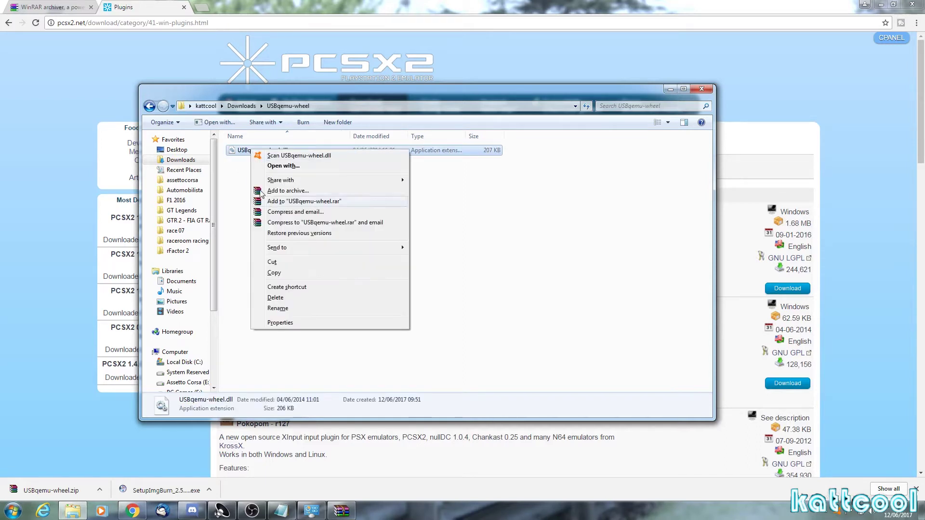
{"action": "left_click", "coordinate": [272, 274]}
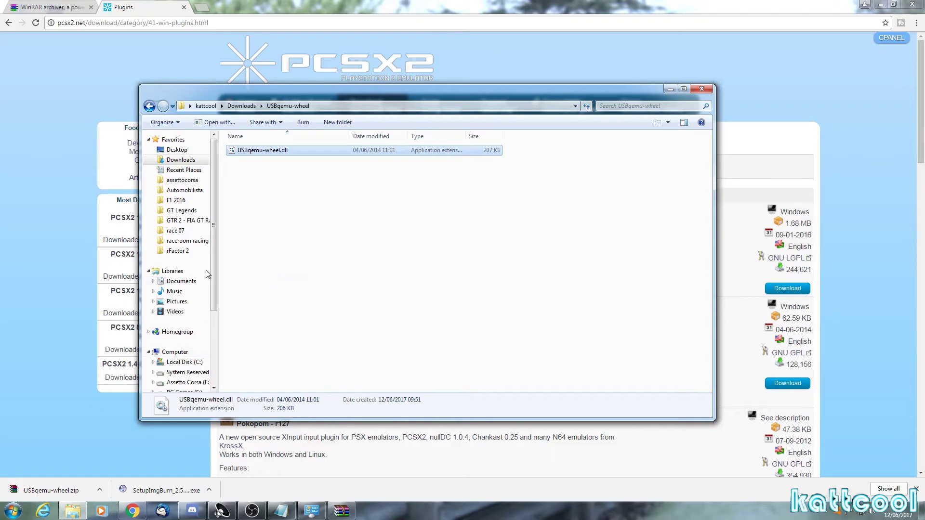
View the plugin files in the PCSX2 1.4.0 Plugins folder under Program Files (x86) on drive C and minimize the window.
{"action": "left_click_drag", "start_coordinate": [213, 257], "coordinate": [218, 309]}
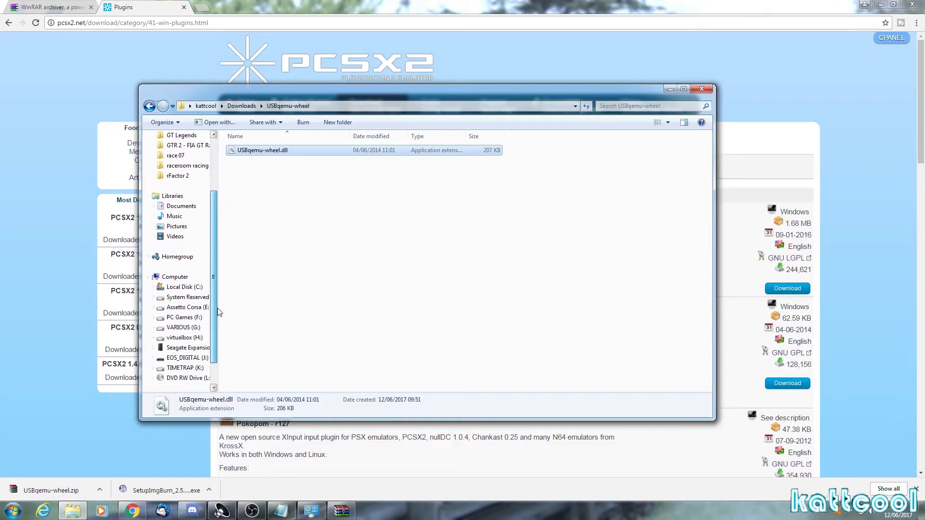
{"action": "left_click", "coordinate": [184, 287]}
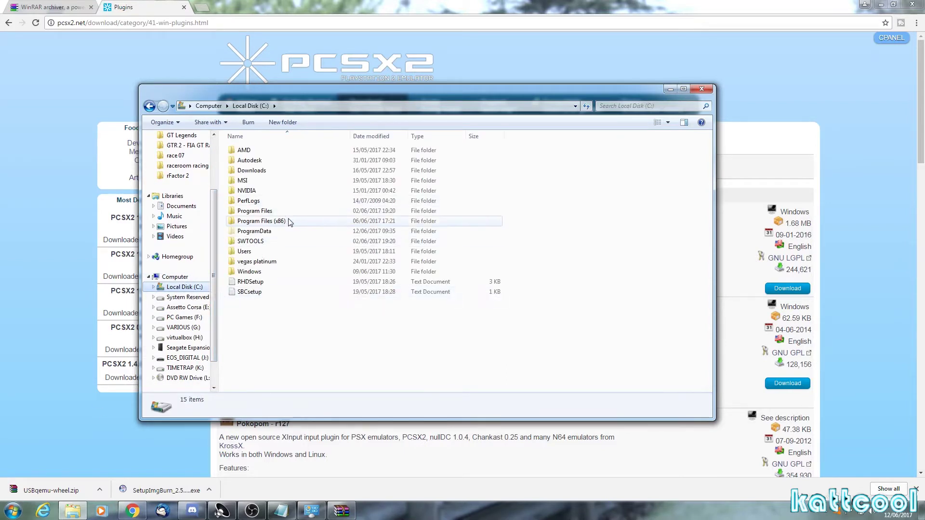
{"action": "left_click", "coordinate": [684, 88]}
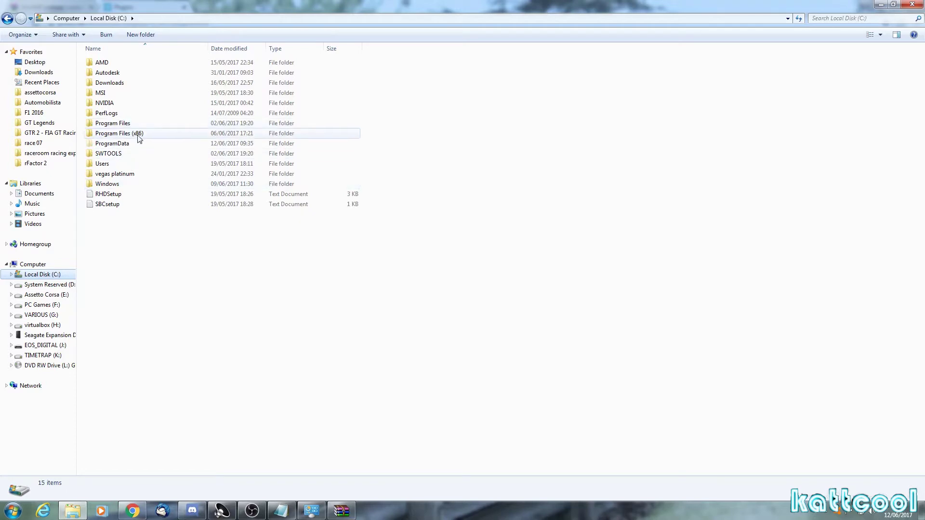
{"action": "double_click", "coordinate": [138, 134]}
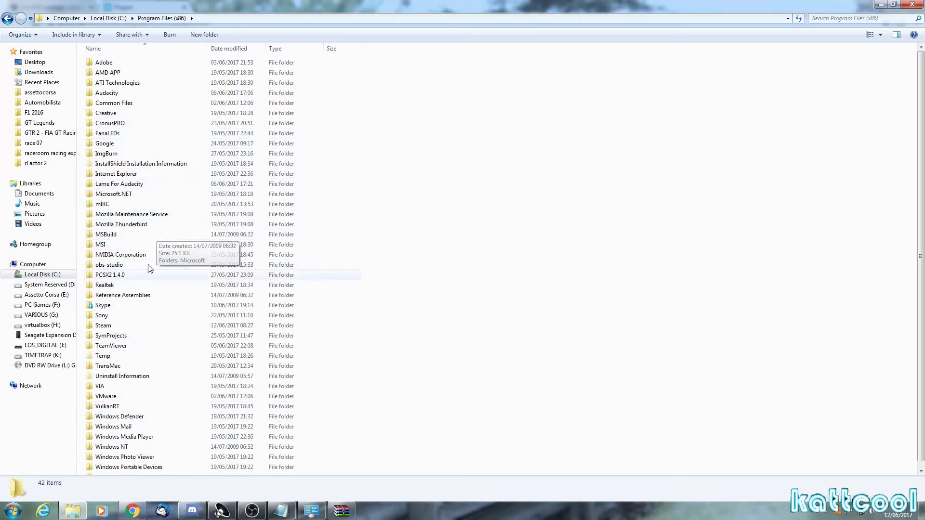
{"action": "double_click", "coordinate": [135, 275]}
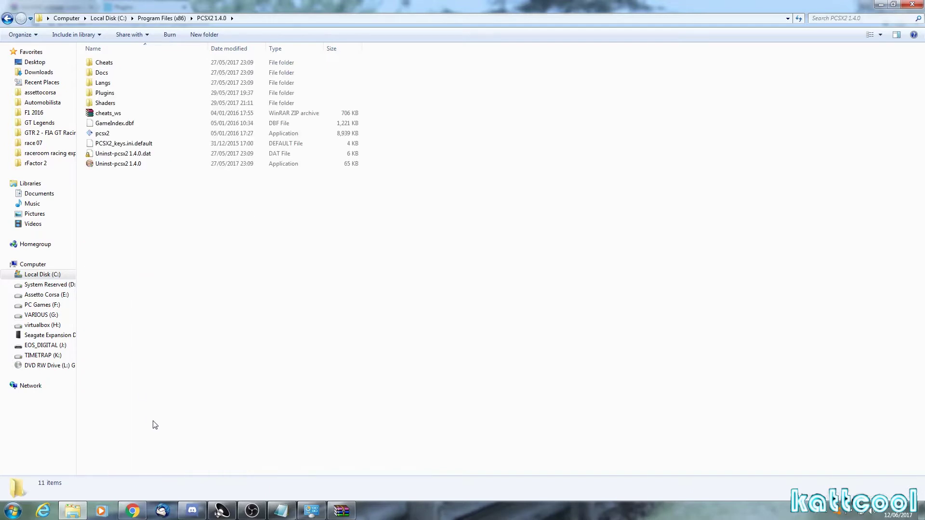
{"action": "double_click", "coordinate": [105, 93]}
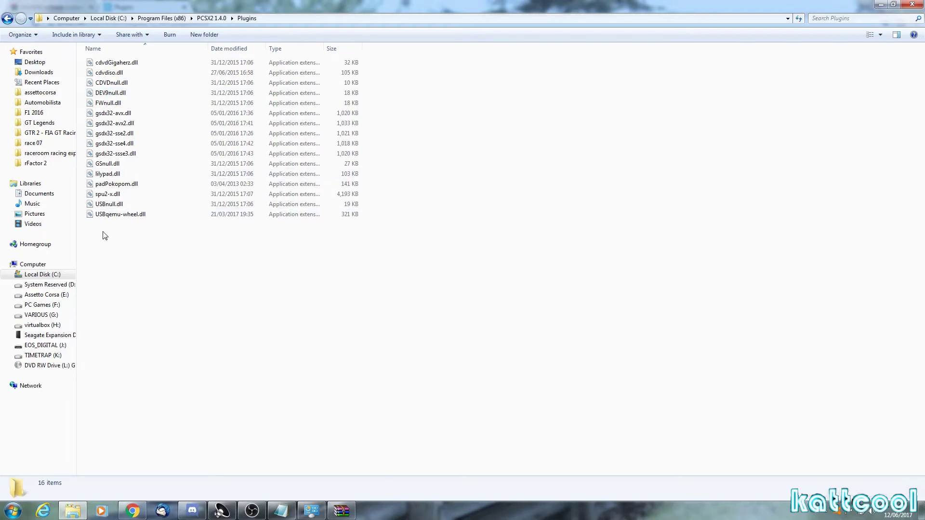
{"action": "mouse_move", "coordinate": [108, 216]}
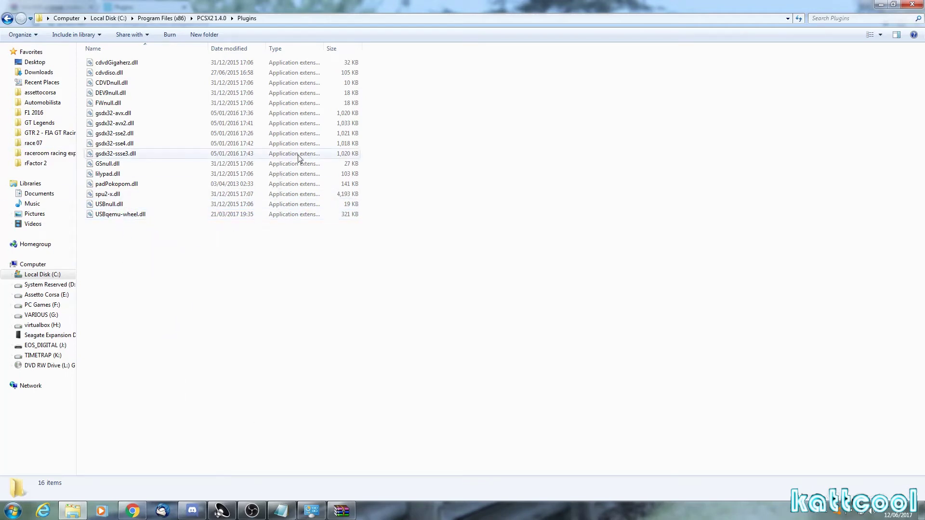
{"action": "left_click", "coordinate": [880, 4]}
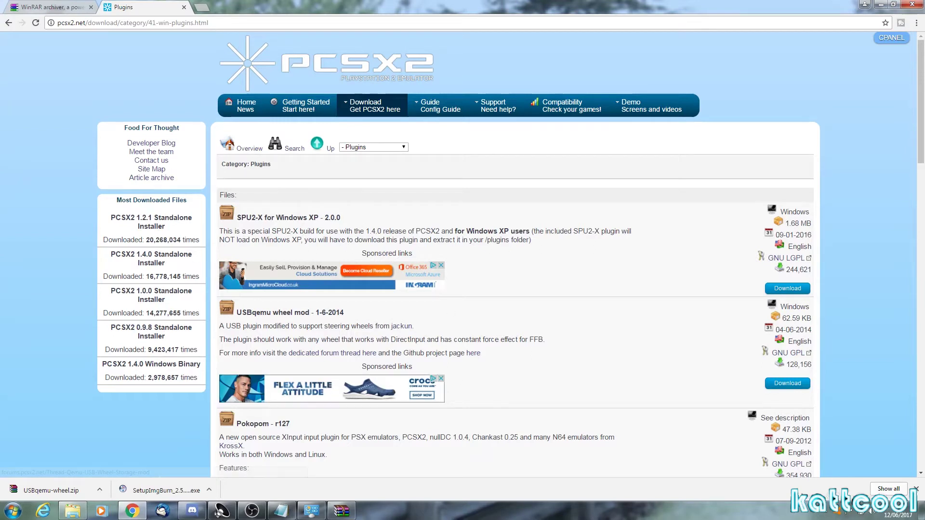
Launch PCSX2 1.4.0, choose Qemu USB Driver (Wheel) 0.6.0 as the USB plugin in the Plugin/BIOS Selector, and dismiss the selector.
{"action": "left_click", "coordinate": [13, 510]}
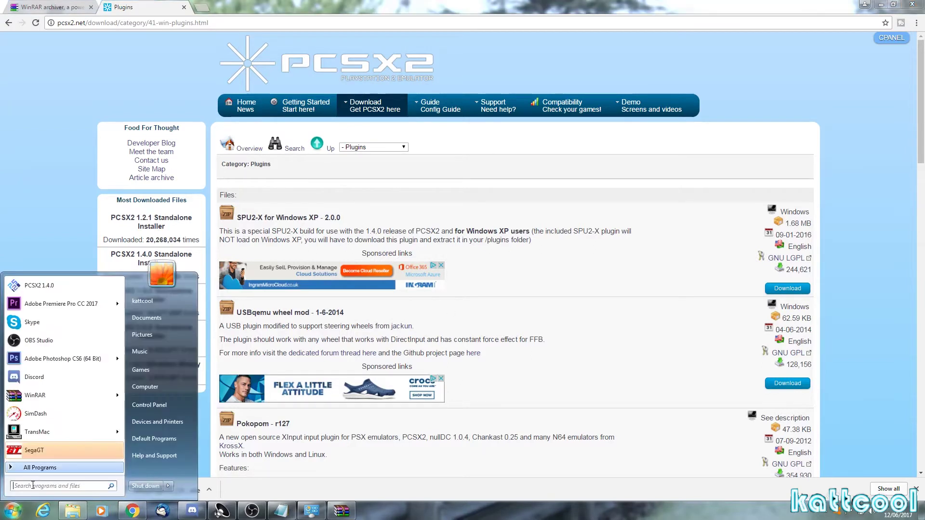
{"action": "left_click", "coordinate": [56, 285]}
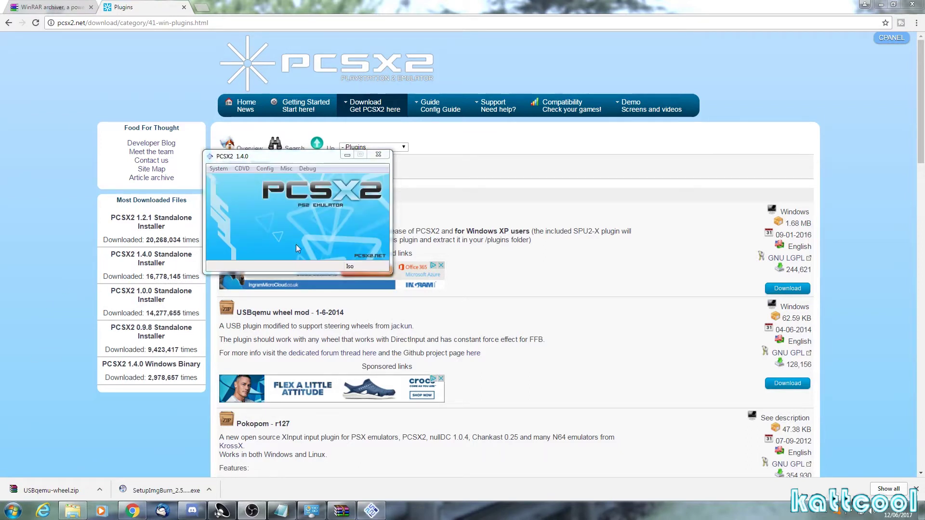
{"action": "left_click", "coordinate": [266, 168]}
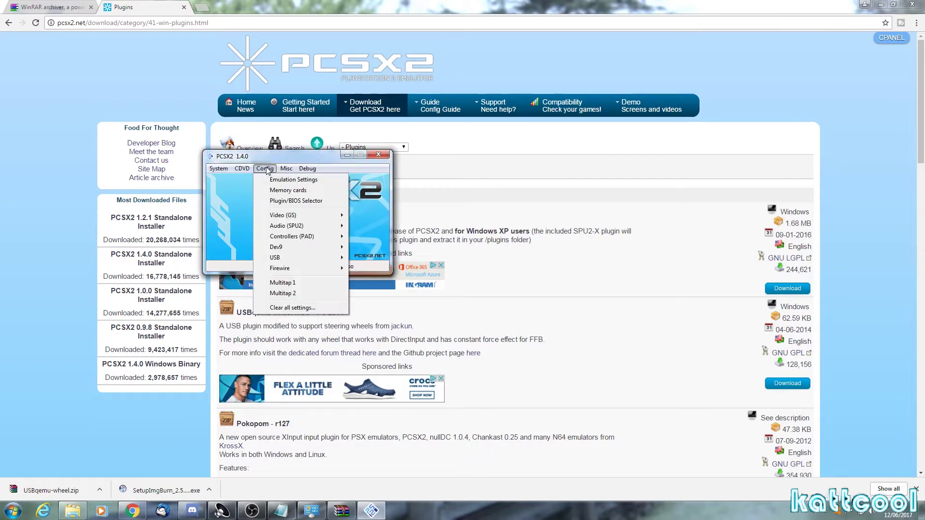
{"action": "left_click", "coordinate": [291, 203]}
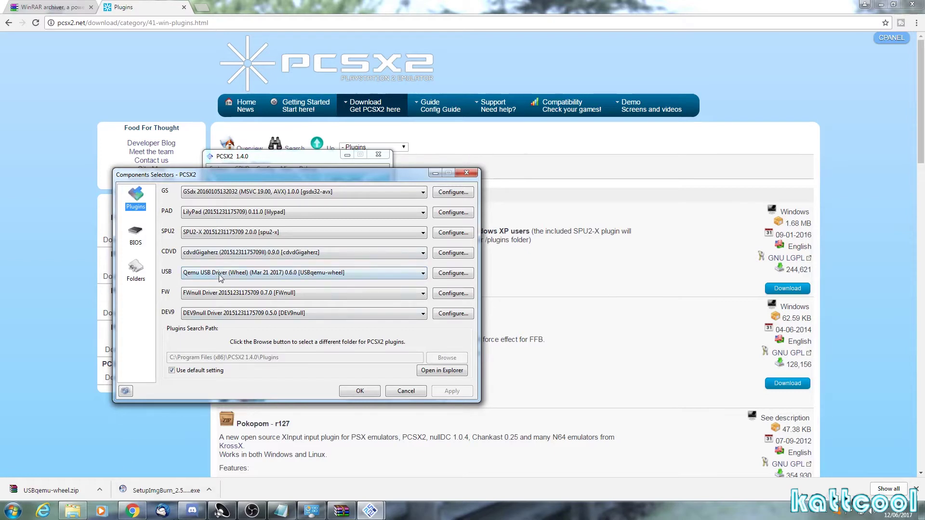
{"action": "left_click", "coordinate": [423, 274]}
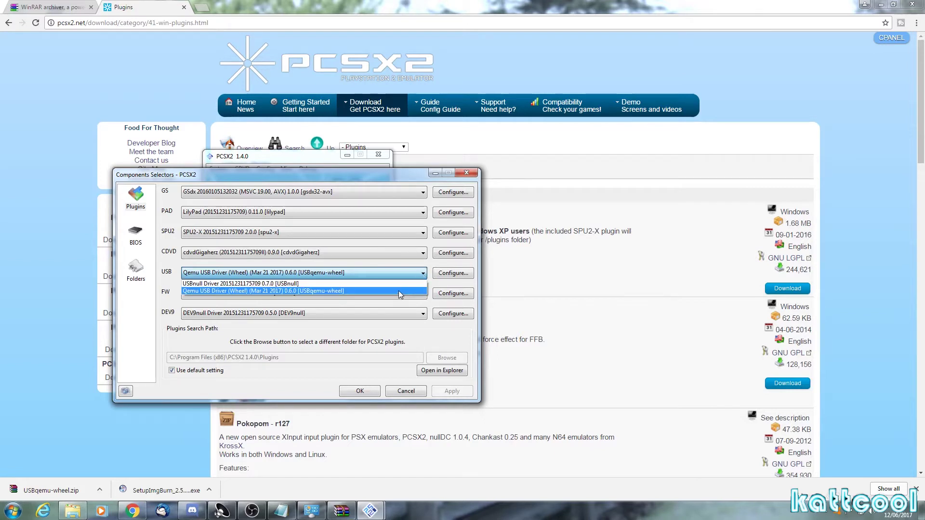
{"action": "key", "text": "Up"}
{"action": "left_click", "coordinate": [409, 292]}
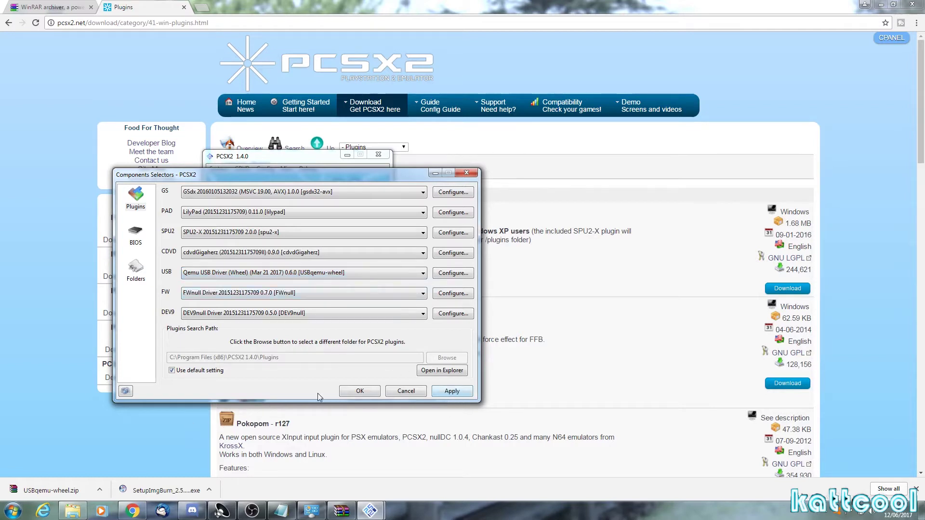
{"action": "left_click", "coordinate": [406, 390]}
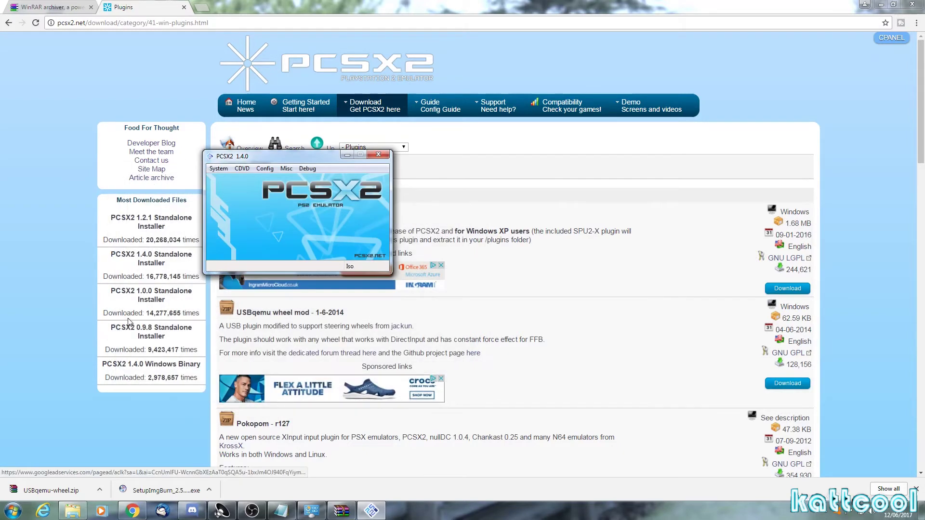
Open the USB plugin settings and set the emulated wheel for Port 1 to Driving Force Pro.
{"action": "left_click", "coordinate": [265, 168]}
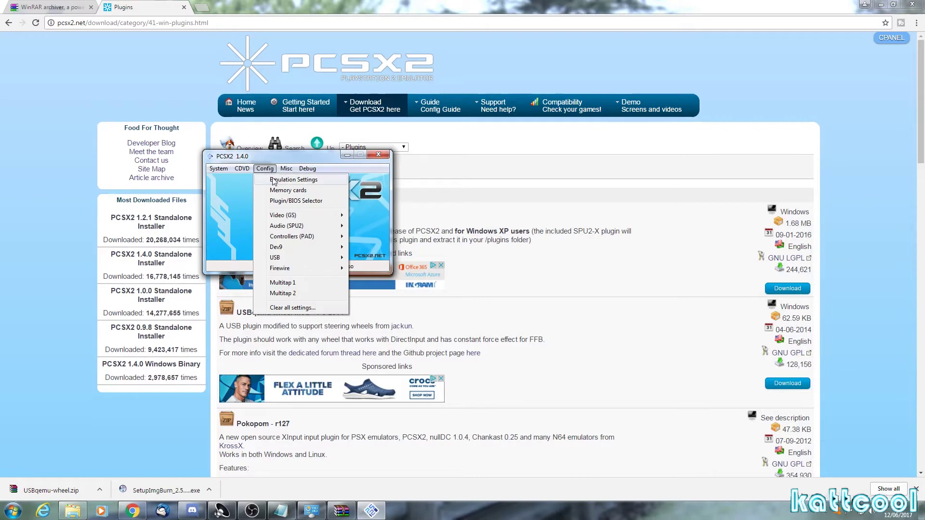
{"action": "mouse_move", "coordinate": [304, 260]}
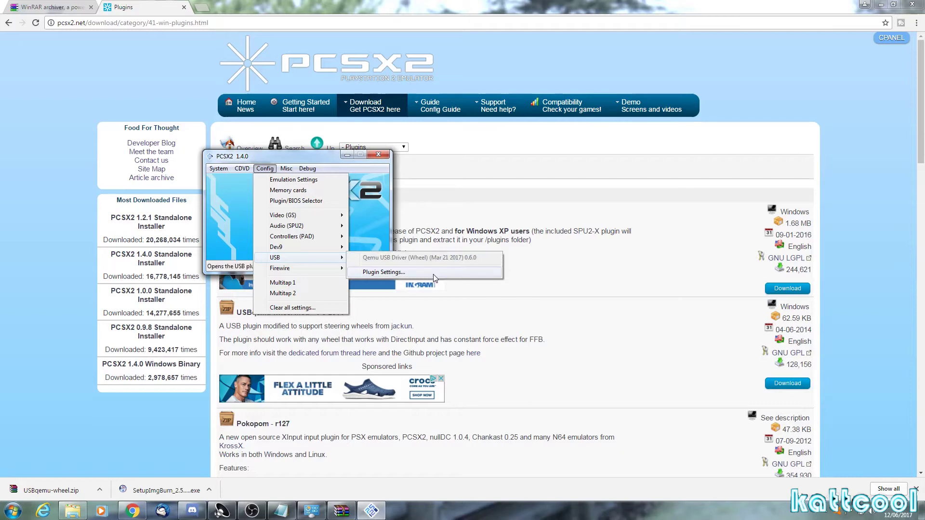
{"action": "left_click", "coordinate": [384, 272]}
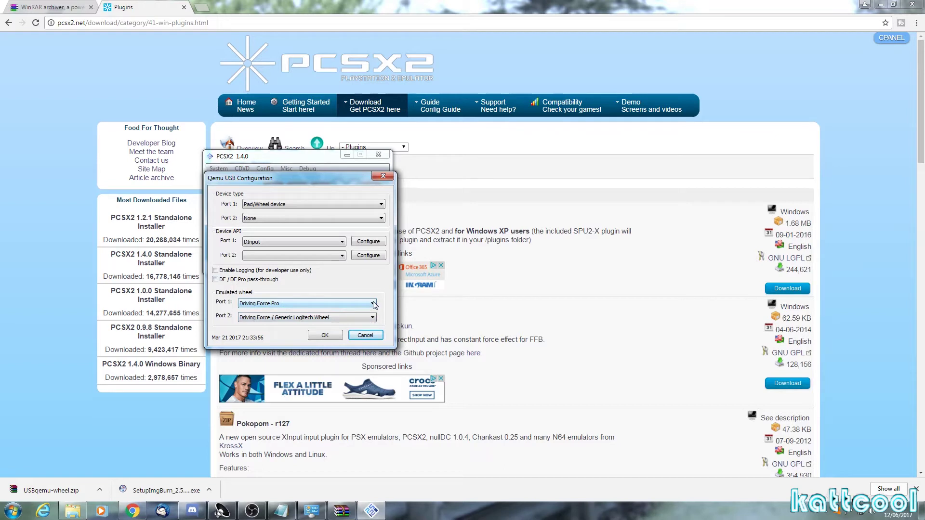
{"action": "left_click", "coordinate": [317, 304]}
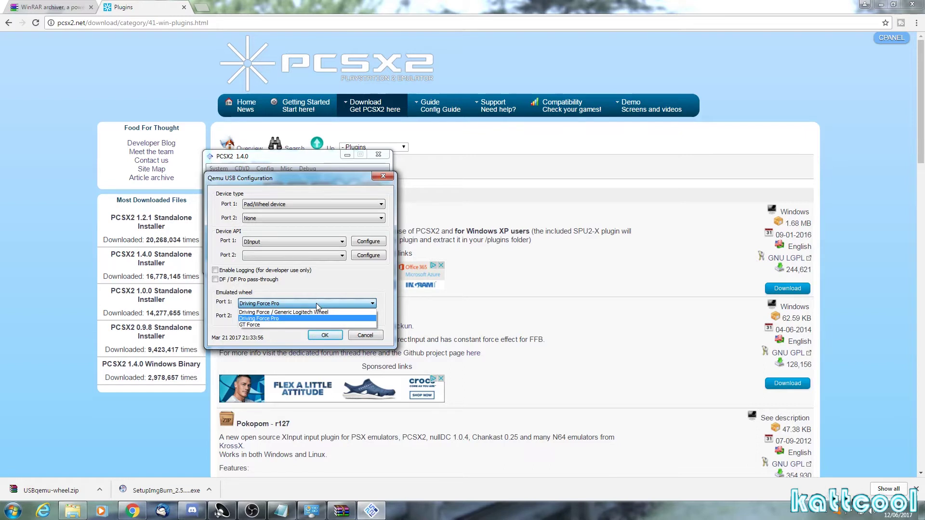
{"action": "left_click", "coordinate": [316, 303]}
{"action": "left_click", "coordinate": [316, 302]}
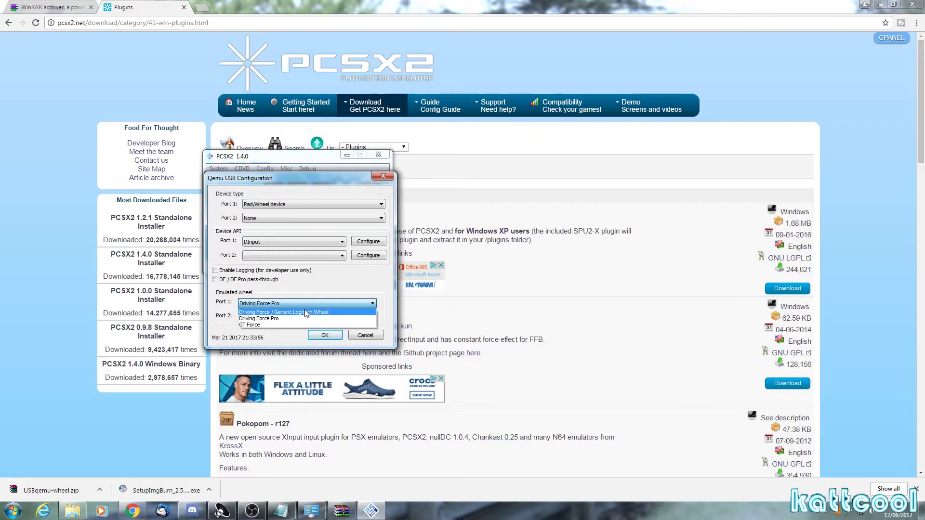
{"action": "left_click", "coordinate": [269, 319]}
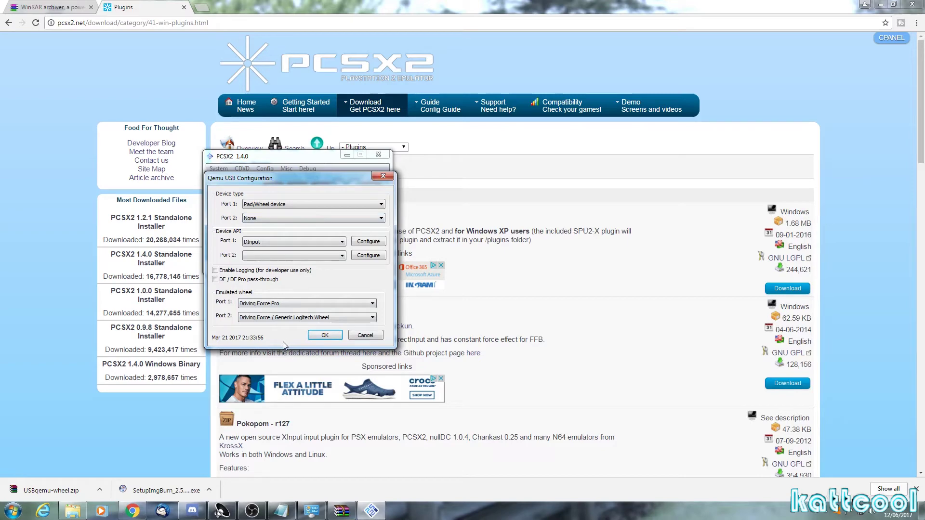
Open the Port 1 DInput wheel configuration, accept its axis and button assignments, and save the Qemu USB configuration.
{"action": "left_click", "coordinate": [369, 242]}
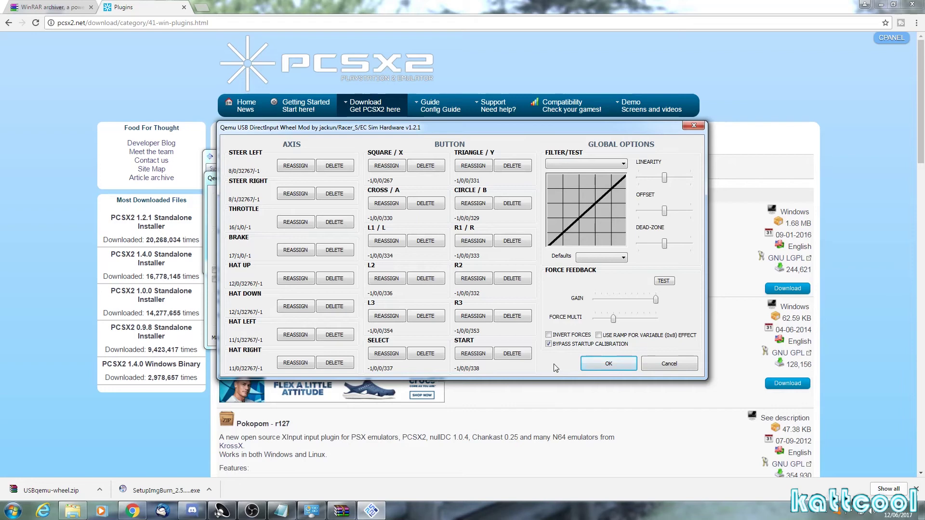
{"action": "left_click", "coordinate": [606, 362]}
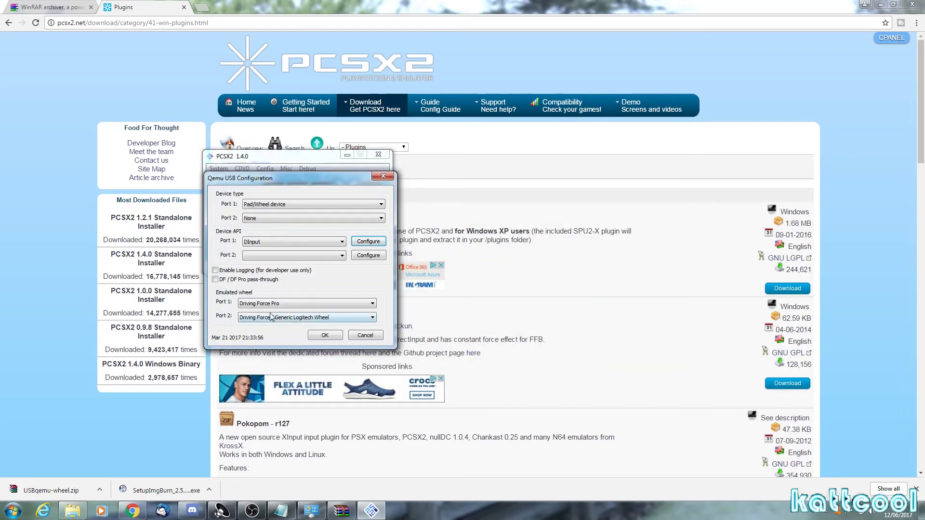
{"action": "left_click", "coordinate": [324, 335]}
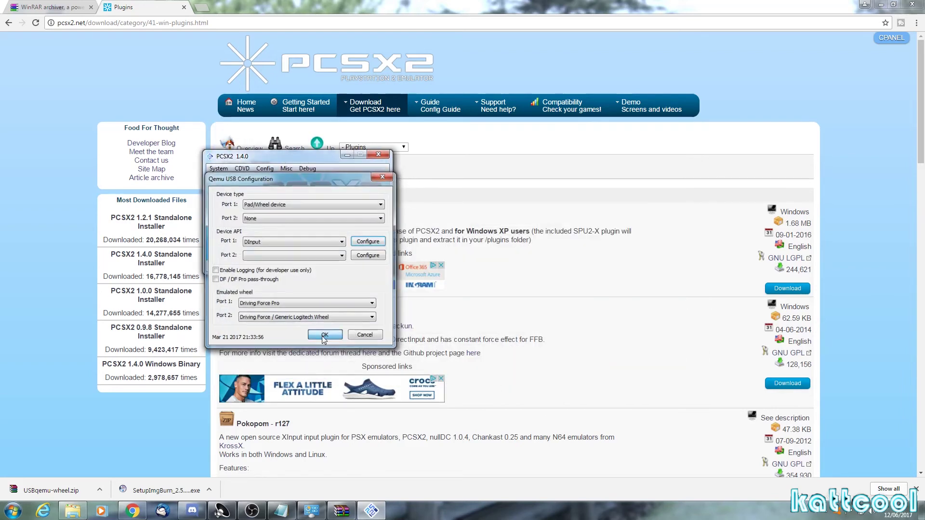